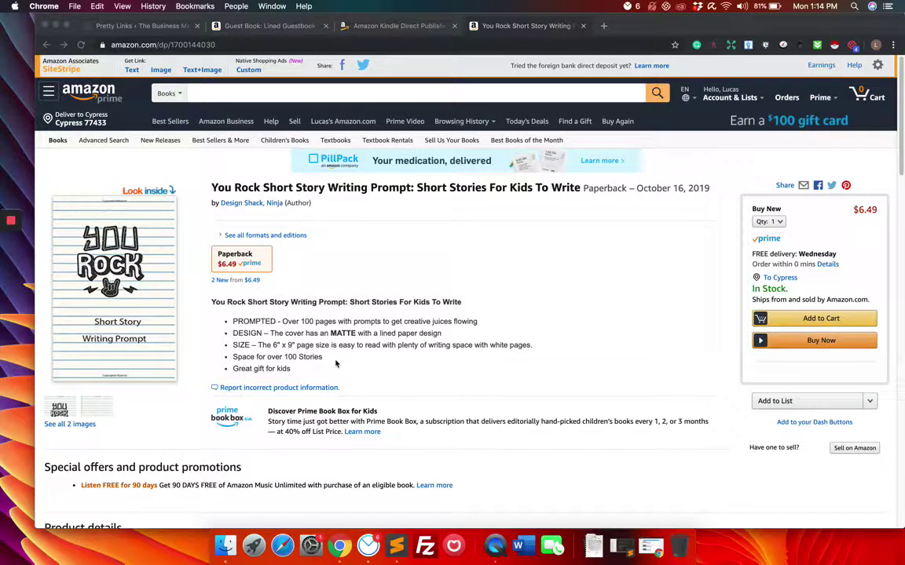
# Select the You Rock description from its title line to the 'Great gift for kids' bullet
pyautogui.click(214, 305)
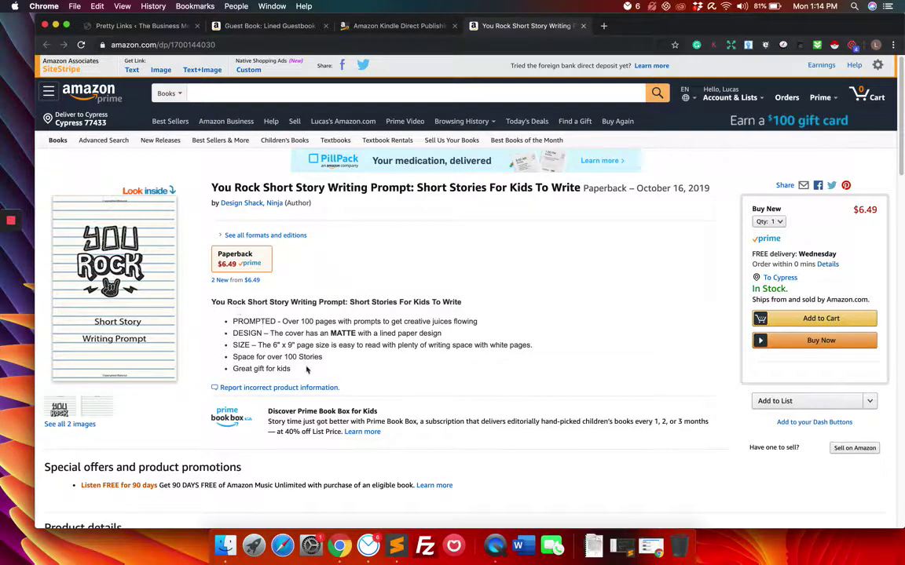
pyautogui.moveTo(306, 370); pyautogui.dragTo(210, 303)
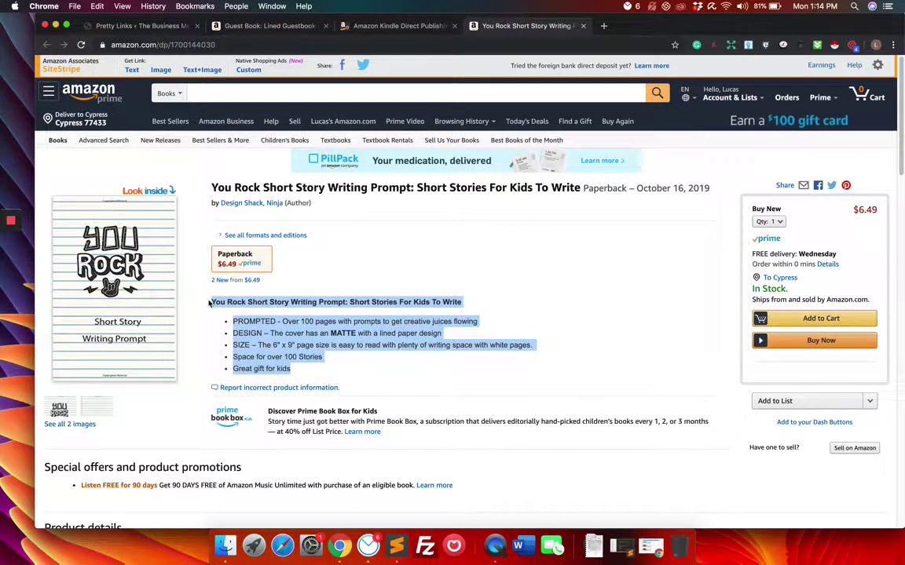
# Open Edit print book details for the You Rock paperback from the KDP Bookshelf
pyautogui.click(396, 26)
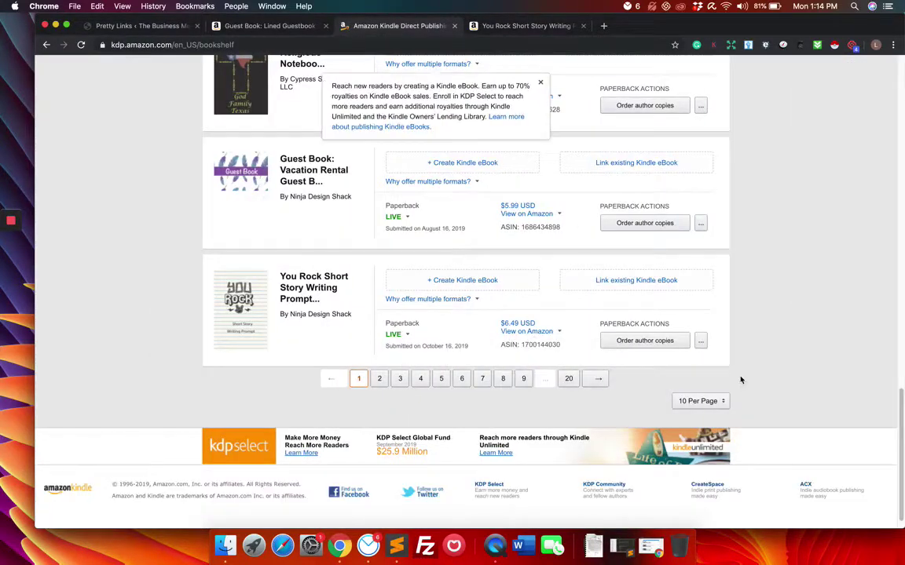
pyautogui.click(700, 340)
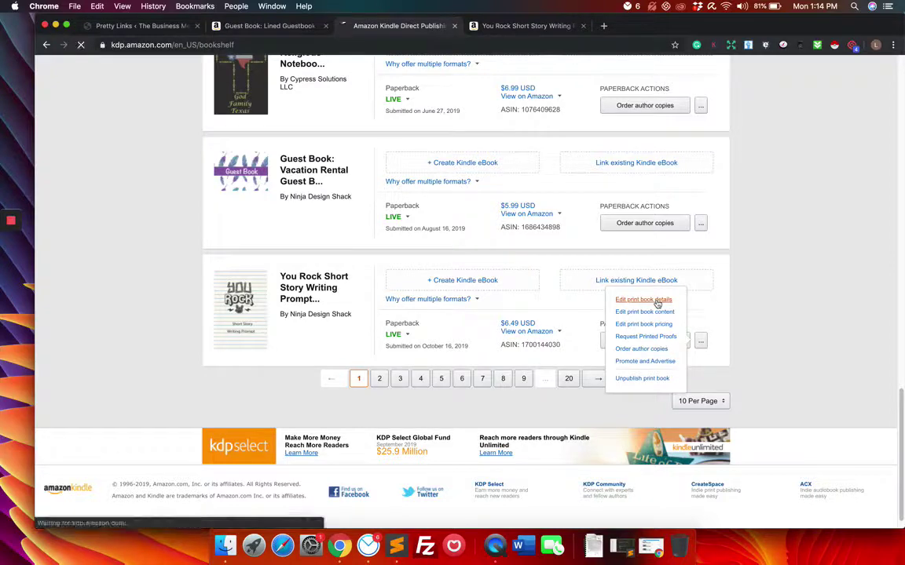
pyautogui.click(652, 300)
pyautogui.click(540, 25)
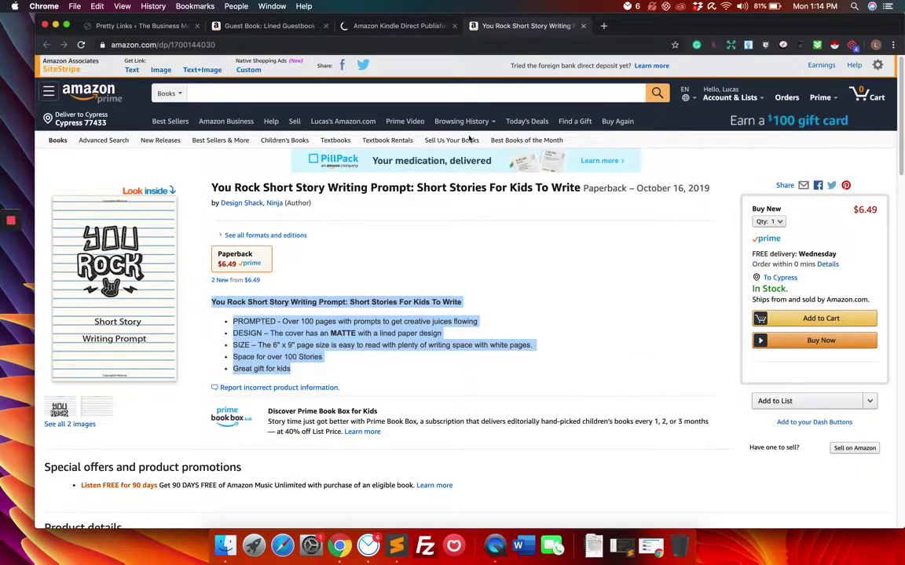
pyautogui.click(225, 328)
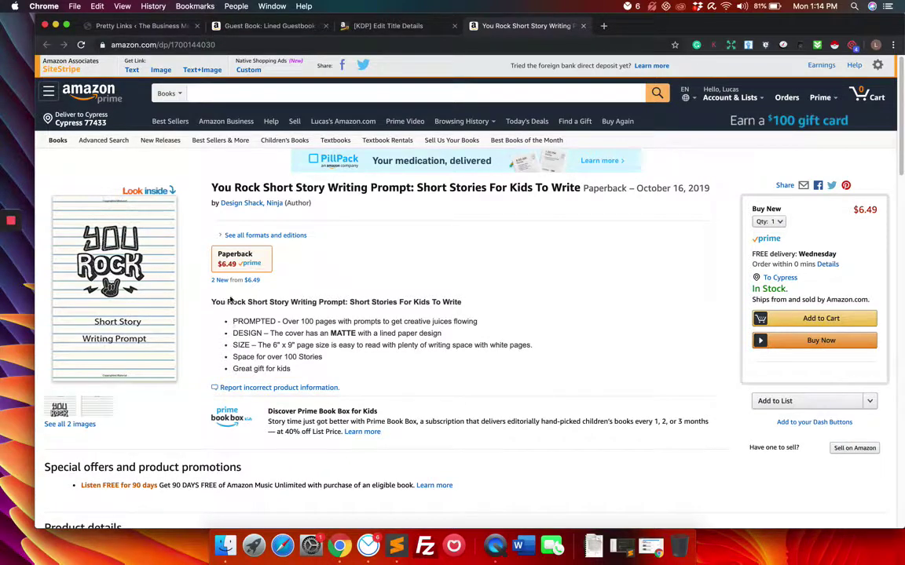
# Scroll to the KDP Description field and inspect its existing HTML tags and code
pyautogui.click(377, 26)
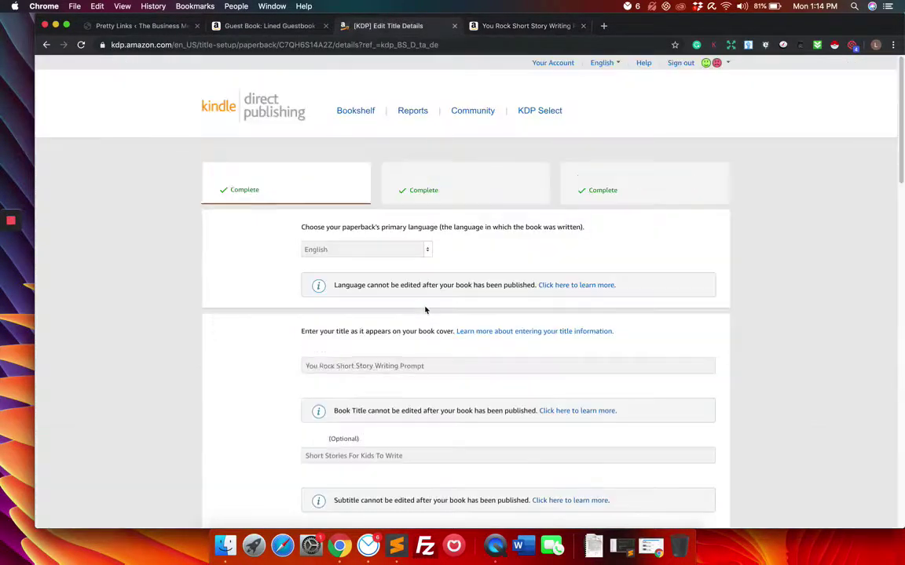
pyautogui.scroll(-5, 467, 386)
pyautogui.scroll(-5, 466, 386)
pyautogui.scroll(-10, 466, 385)
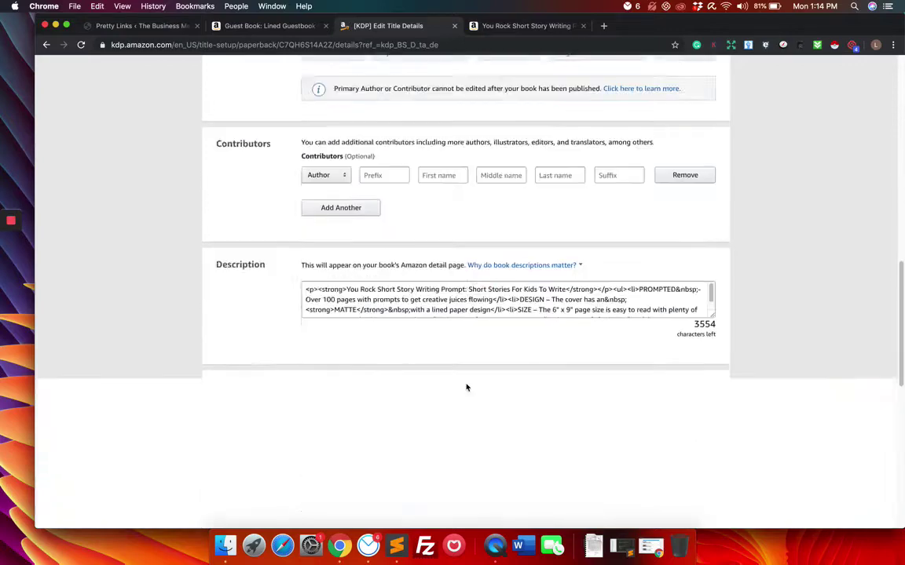
pyautogui.scroll(-6, 466, 385)
pyautogui.scroll(3, 467, 386)
pyautogui.scroll(2, 467, 385)
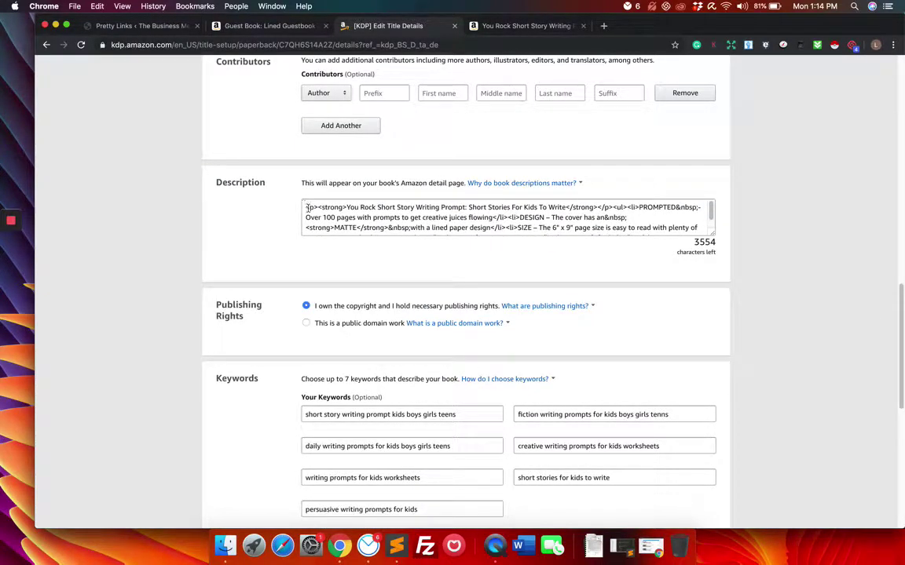
pyautogui.moveTo(308, 208); pyautogui.dragTo(344, 208)
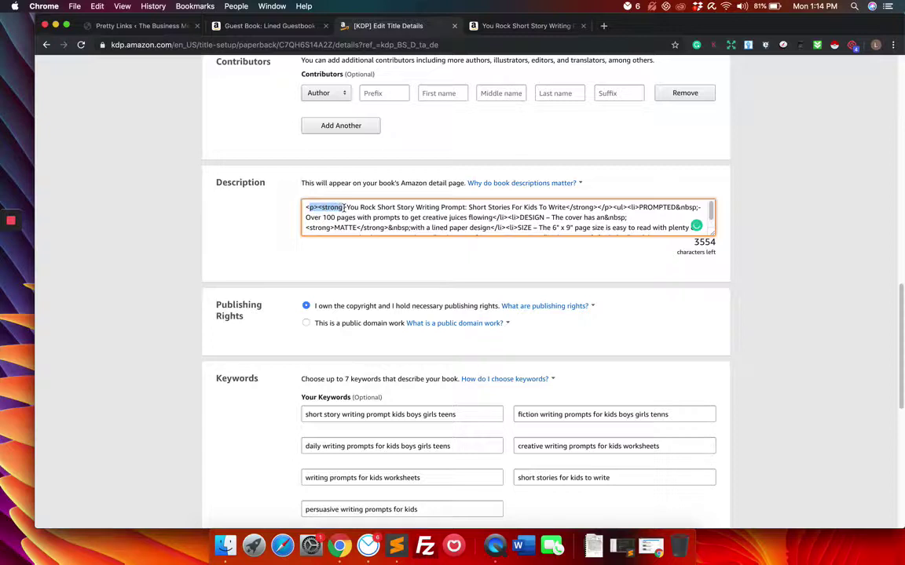
pyautogui.click(320, 207)
pyautogui.scroll(-2, 505, 228)
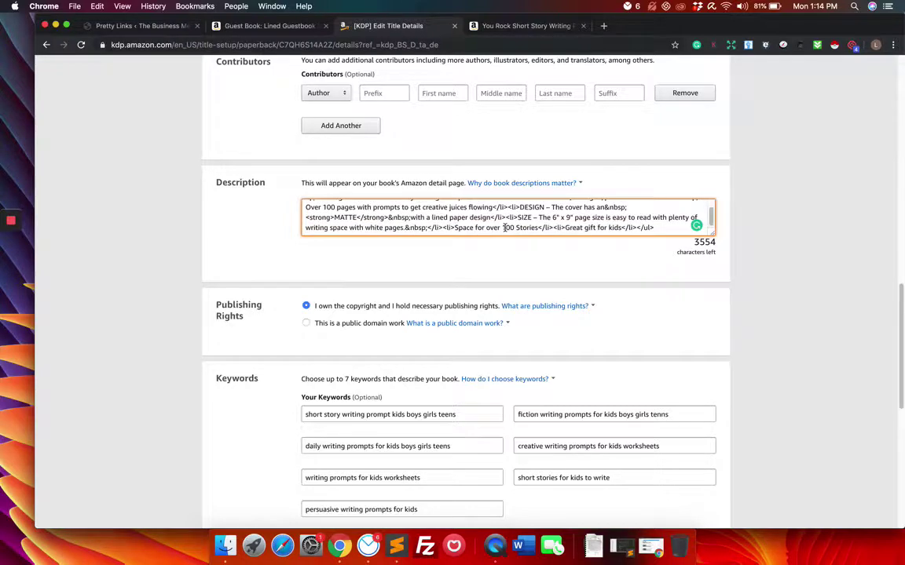
pyautogui.click(506, 26)
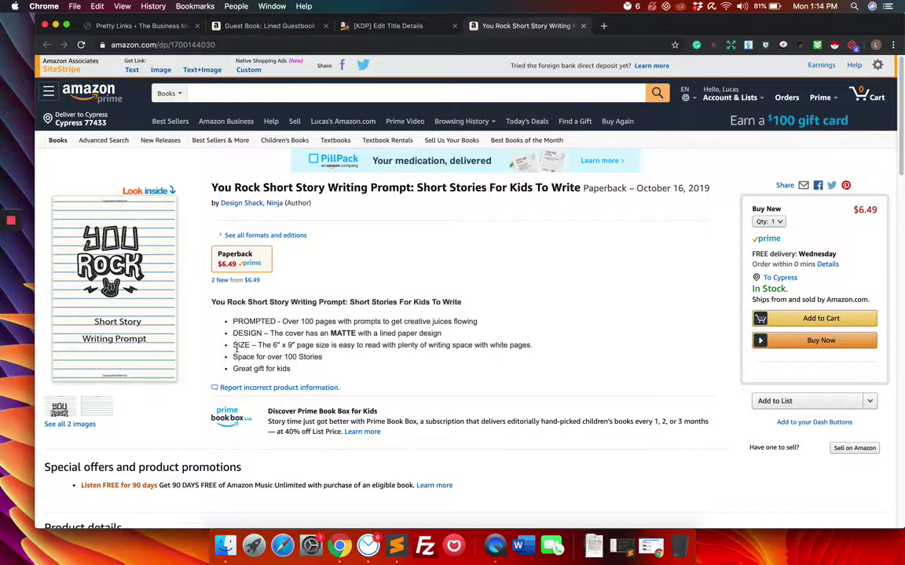
# Scroll through the Guest Book listing's description for comparison, then return to the You Rock page
pyautogui.click(259, 26)
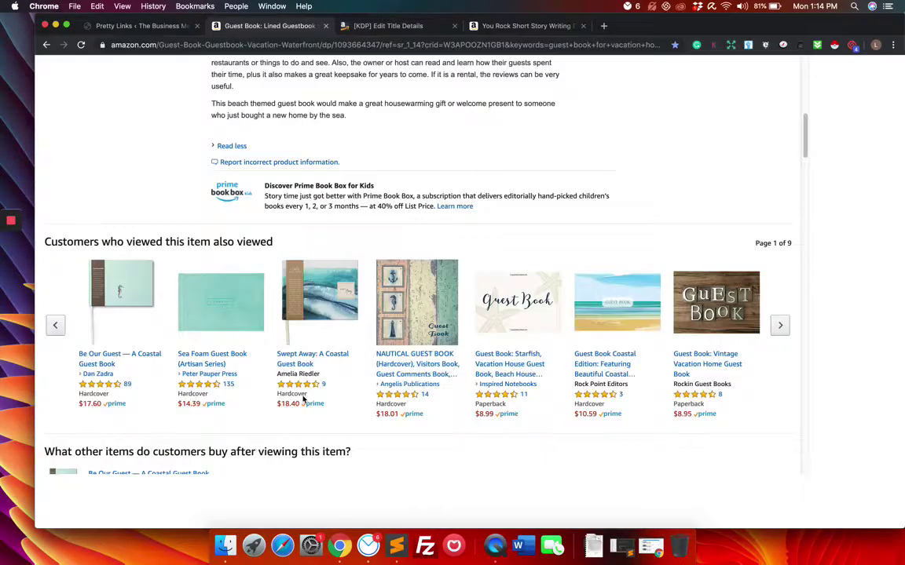
pyautogui.scroll(10, 292, 417)
pyautogui.scroll(-2, 317, 349)
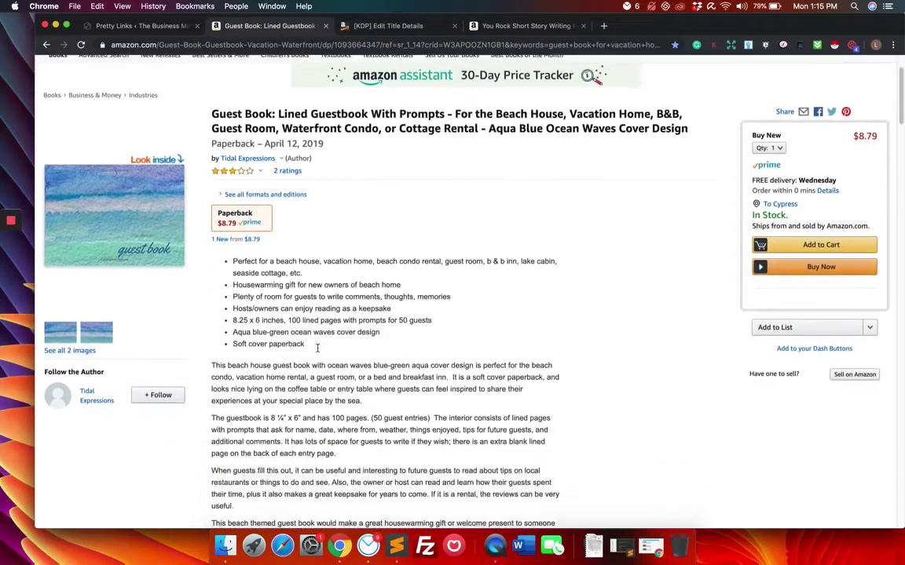
pyautogui.scroll(-2, 318, 351)
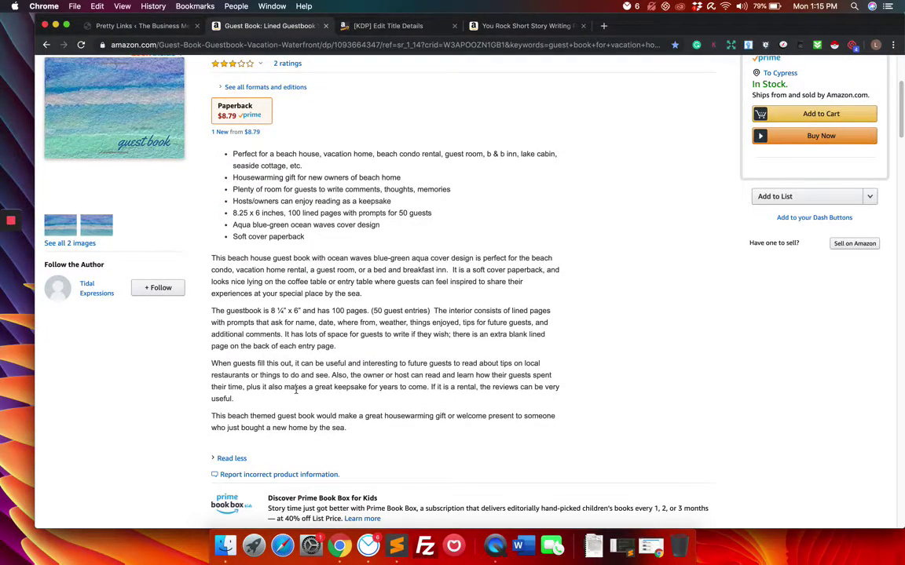
pyautogui.scroll(5, 296, 390)
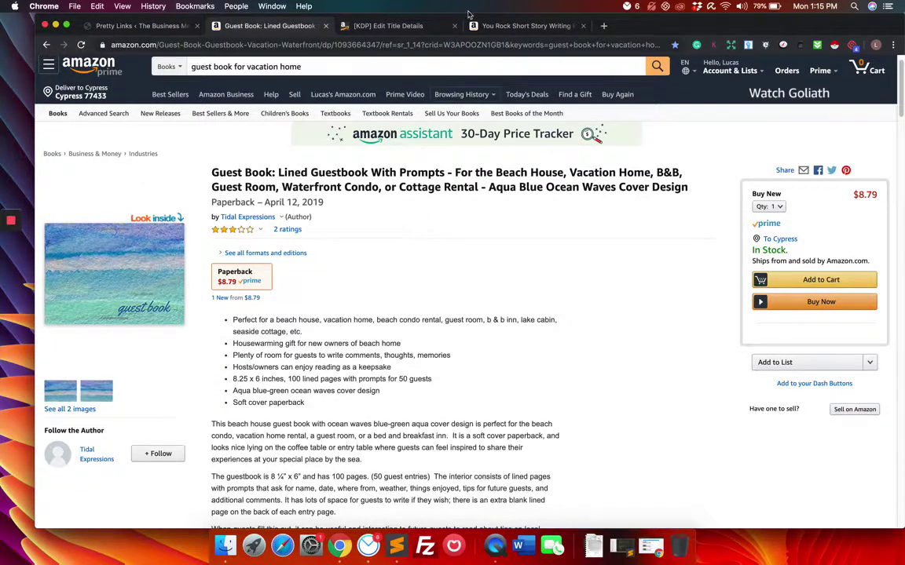
pyautogui.click(508, 28)
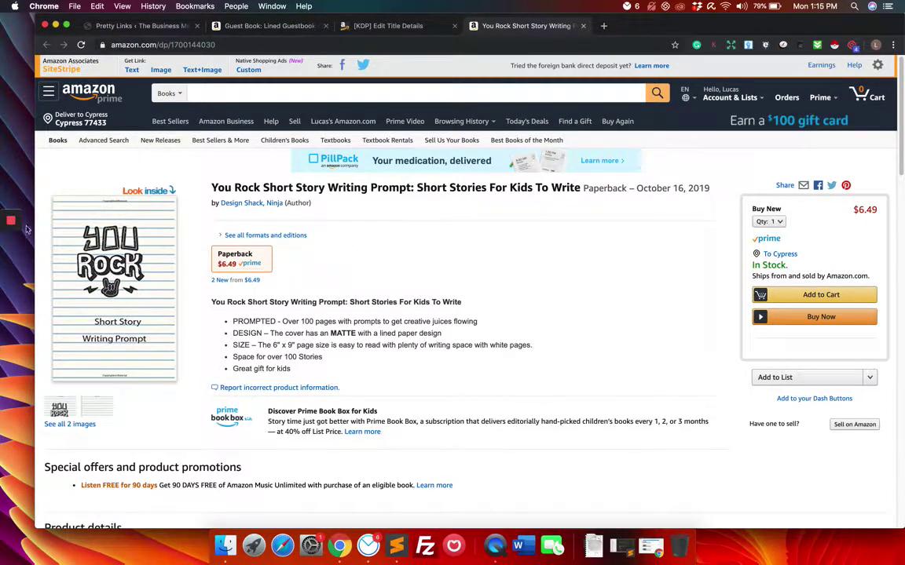
# Scroll the Kindlepreneur generator to its empty description editor and Generate My Code button
pyautogui.click(9, 259)
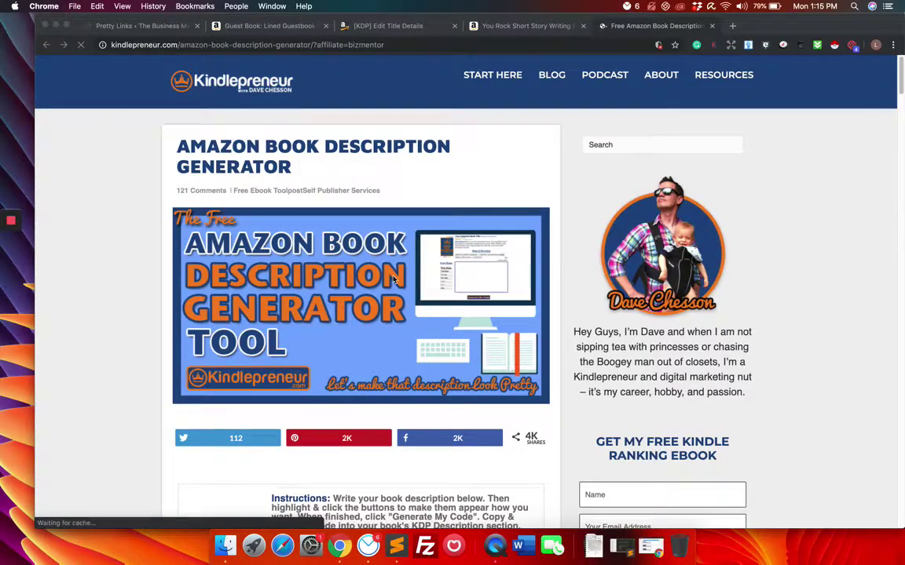
pyautogui.scroll(-1, 394, 281)
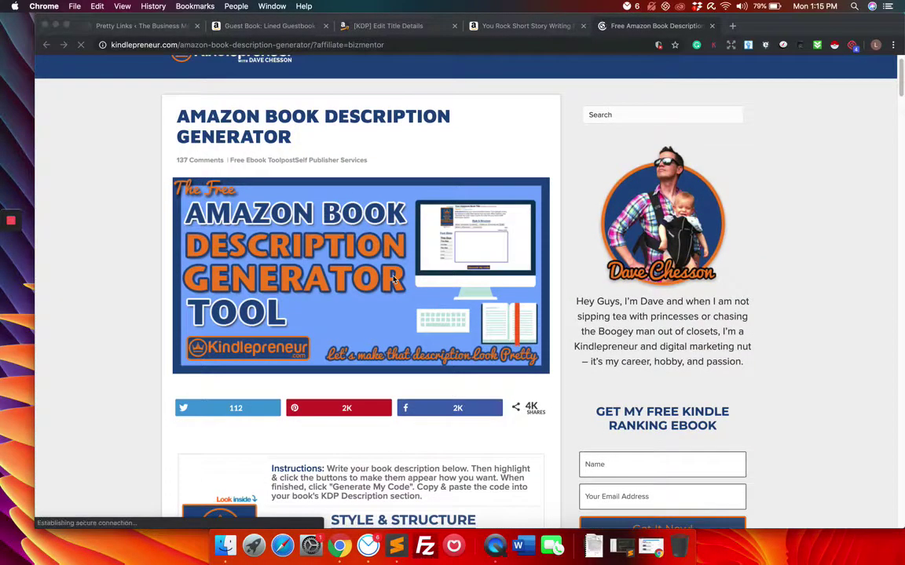
pyautogui.scroll(1, 394, 280)
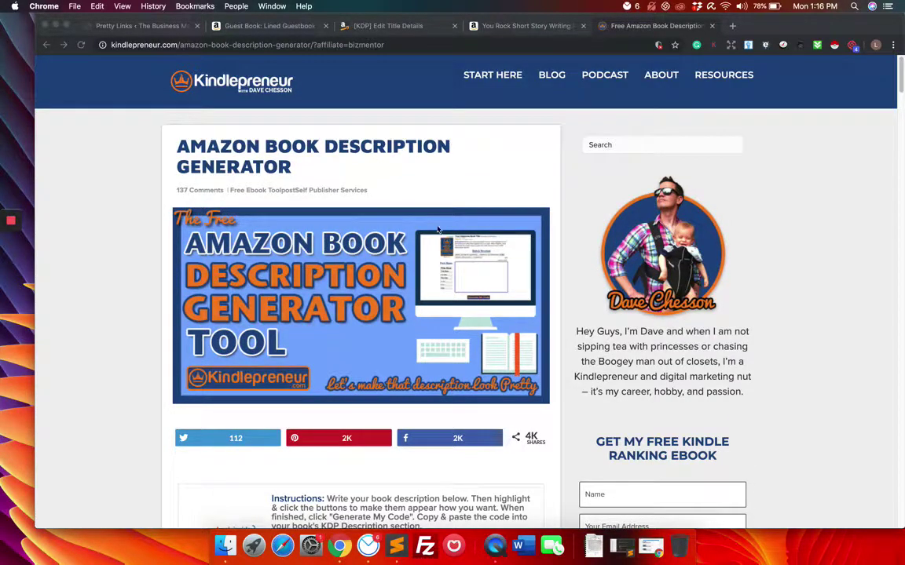
pyautogui.scroll(-2, 393, 181)
pyautogui.scroll(-5, 432, 224)
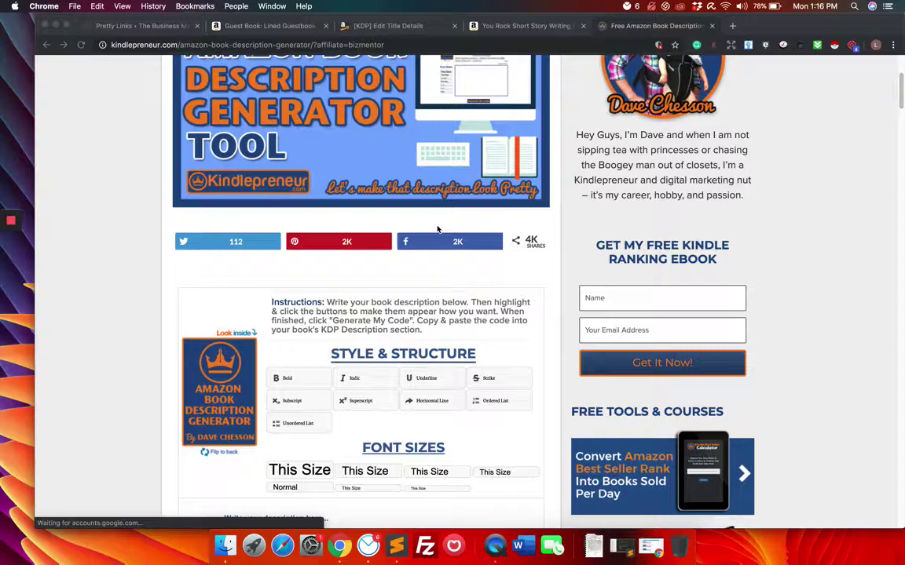
pyautogui.scroll(-5, 432, 236)
pyautogui.scroll(6, 420, 289)
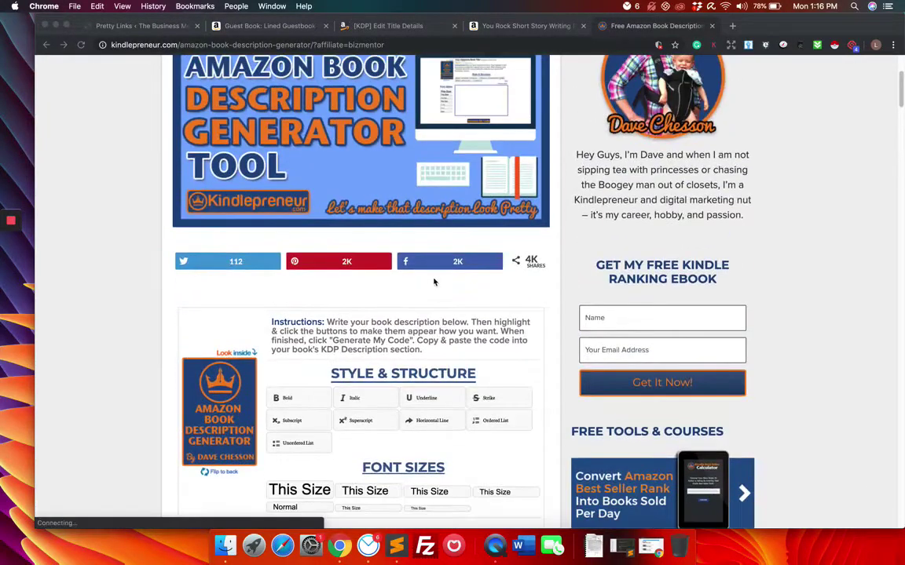
pyautogui.scroll(3, 634, 179)
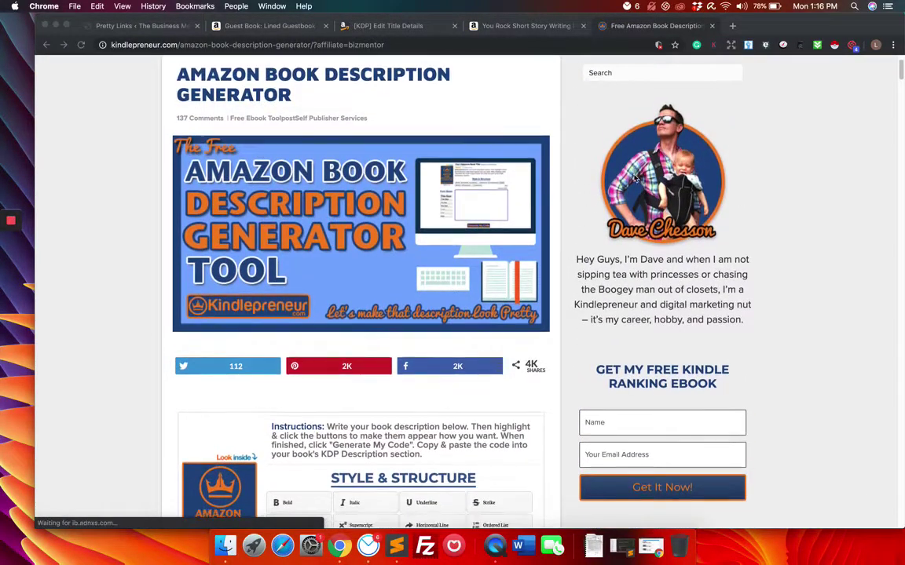
pyautogui.scroll(-10, 634, 179)
pyautogui.scroll(-3, 634, 179)
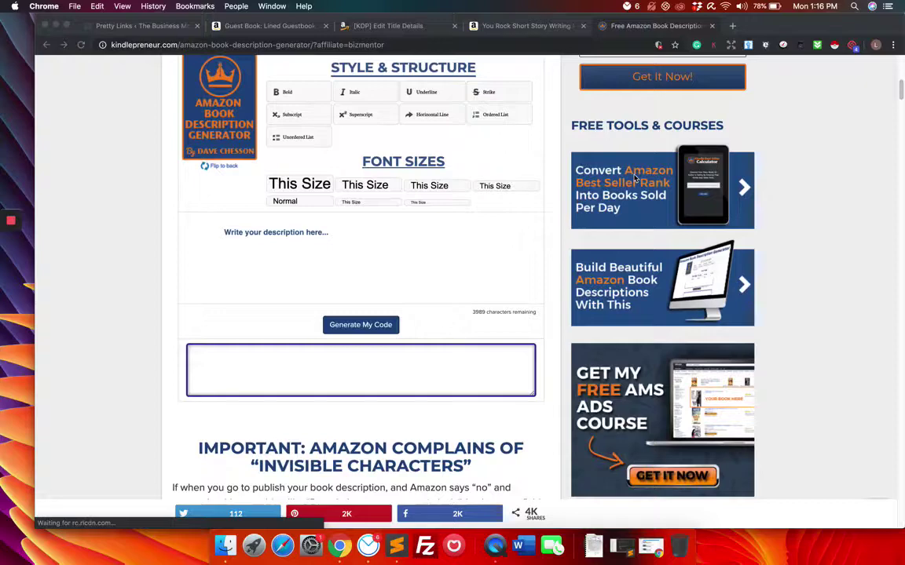
# Type the title line 'Title of My Book: Subtitle of my book' in the editor
pyautogui.click(409, 258)
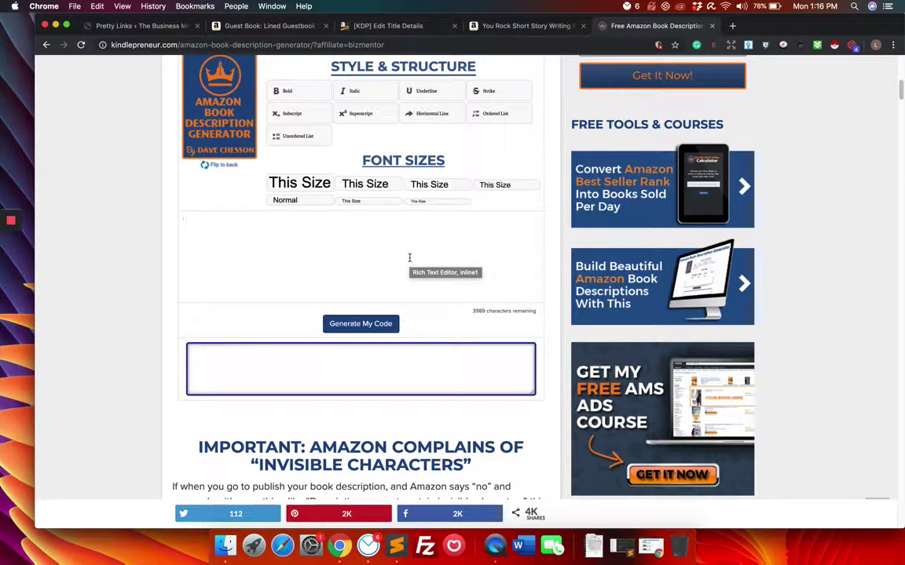
pyautogui.write('TItle Of')
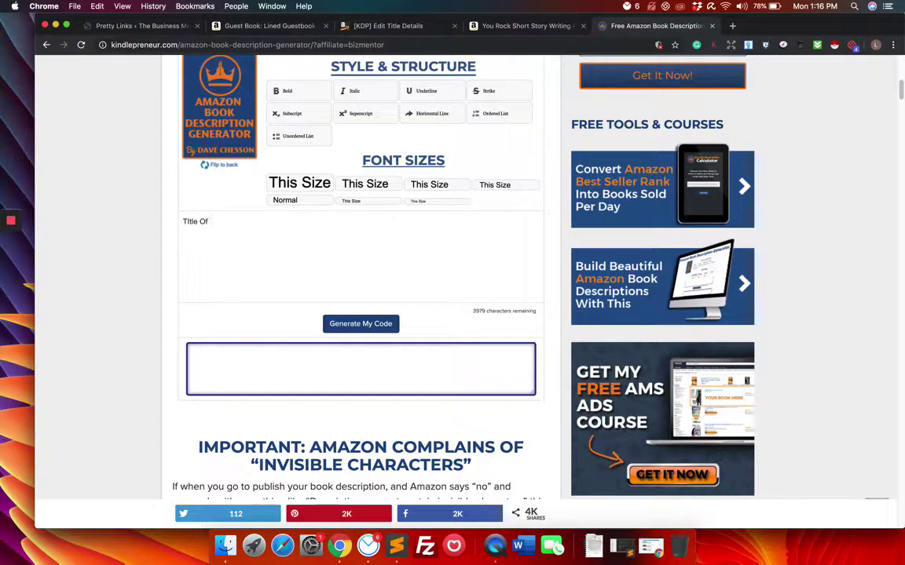
pyautogui.press('BackSpace')
pyautogui.press('BackSpace')
pyautogui.press('BackSpace')
pyautogui.press('BackSpace')
pyautogui.press('BackSpace')
pyautogui.write('of m')
pyautogui.press('BackSpace')
pyautogui.write('My')
pyautogui.write(' Book: S')
pyautogui.write('ub ')
pyautogui.write('itle of')
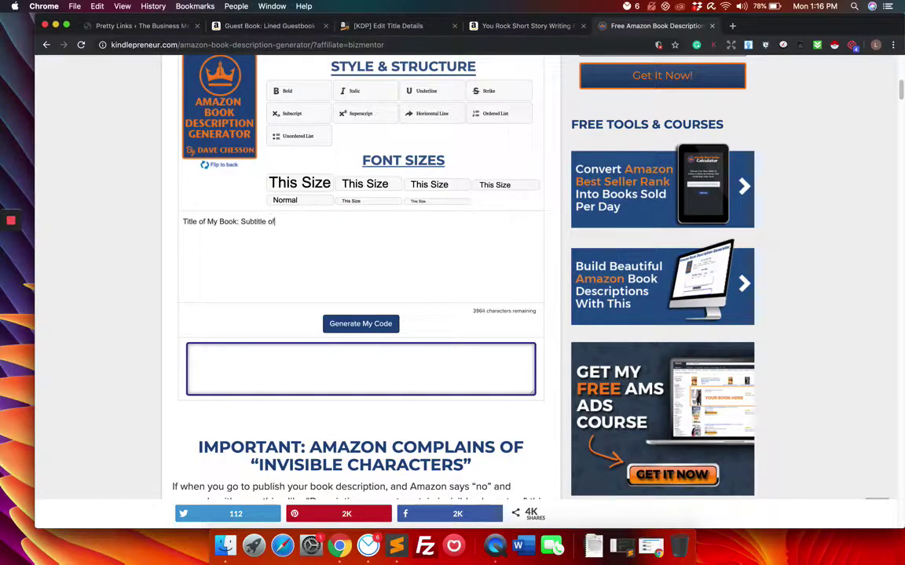
pyautogui.write(' my book')
# Make the title line bold and place the cursor on the line below it
pyautogui.moveTo(319, 226); pyautogui.dragTo(142, 218)
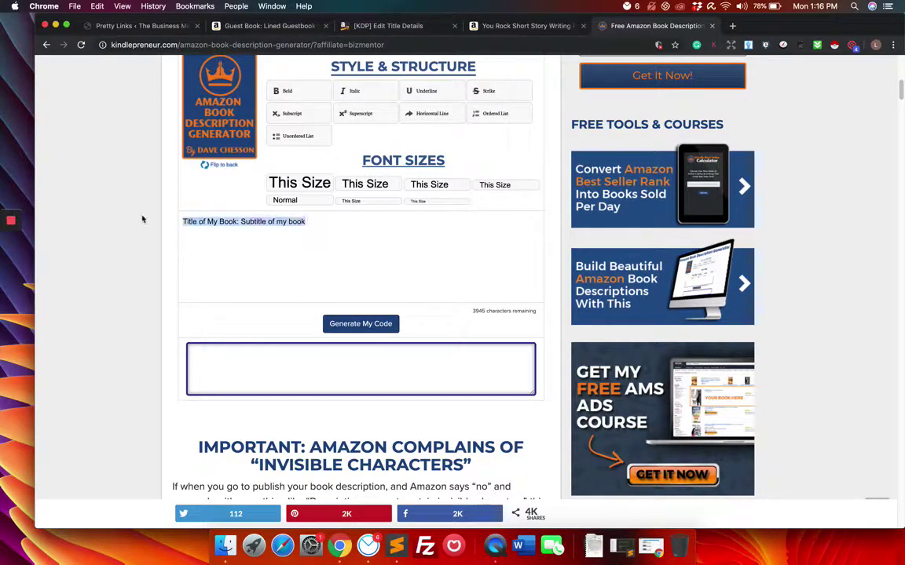
pyautogui.click(287, 91)
pyautogui.click(333, 228)
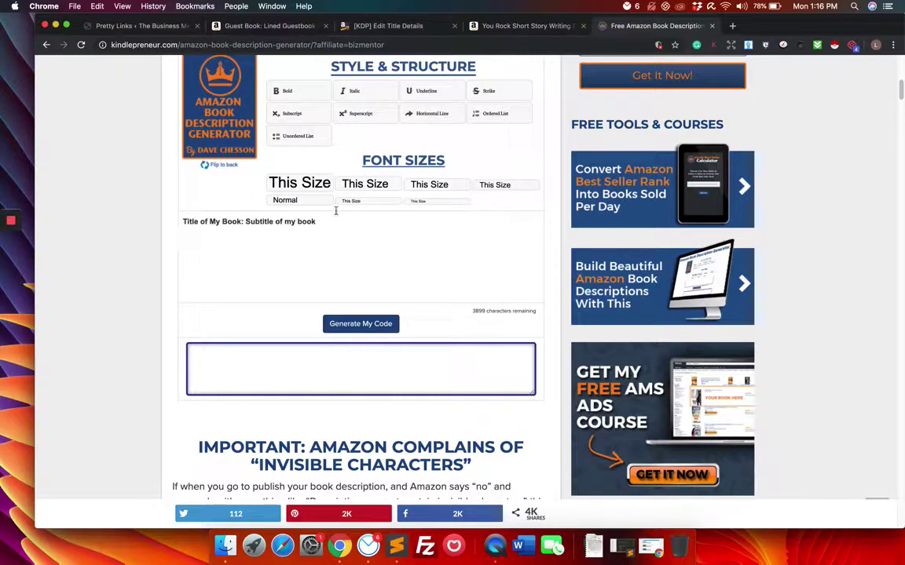
pyautogui.scroll(1, 385, 238)
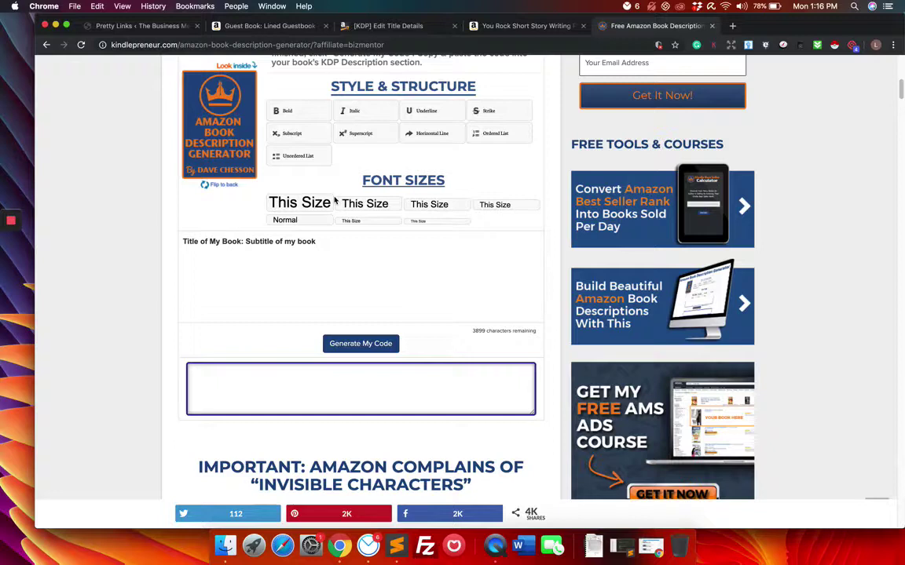
pyautogui.scroll(1, 336, 202)
# Add a plain, non-bold first bullet starting '8.5 x 11' and ending 'about amazing things!'
pyautogui.click(297, 177)
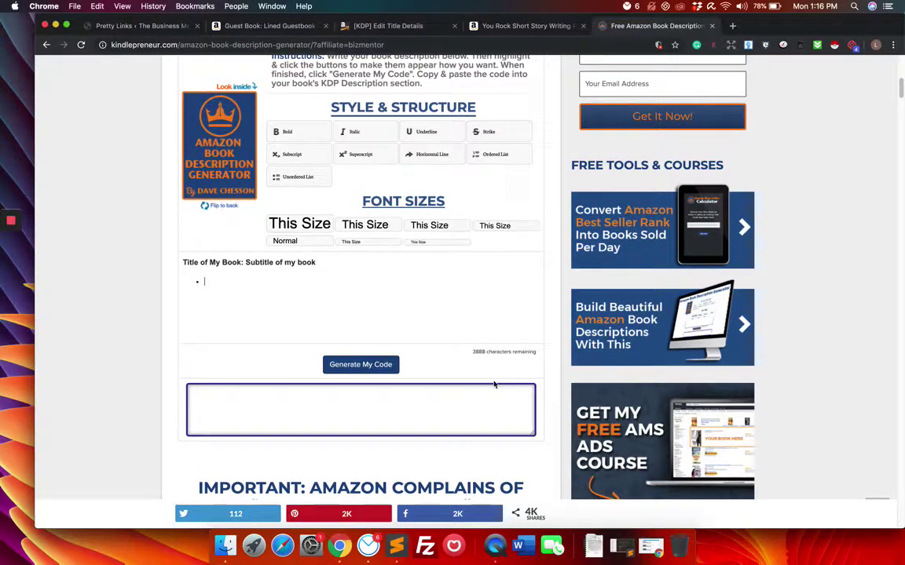
pyautogui.write('8.5')
pyautogui.write(' x 11')
pyautogui.moveTo(232, 282); pyautogui.dragTo(191, 281)
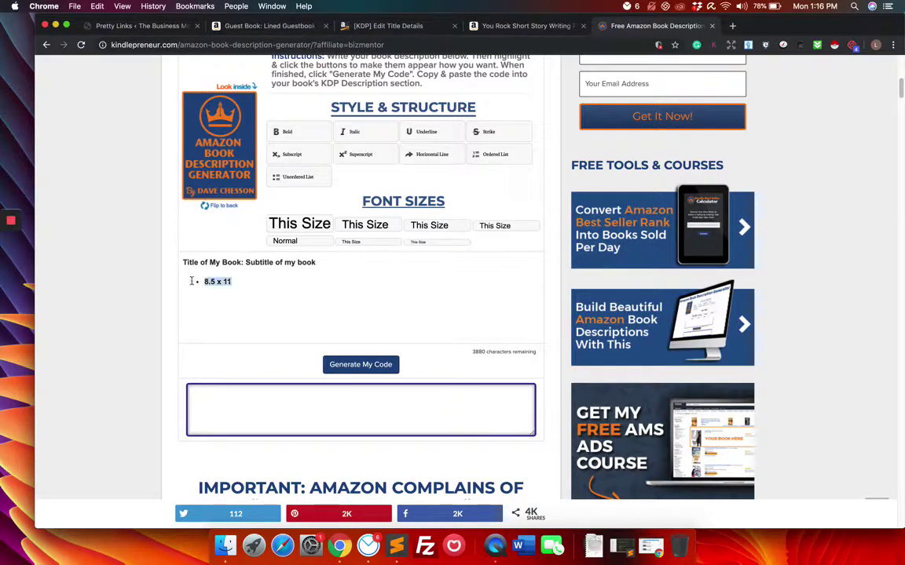
pyautogui.click(299, 138)
pyautogui.click(274, 283)
pyautogui.write('k about')
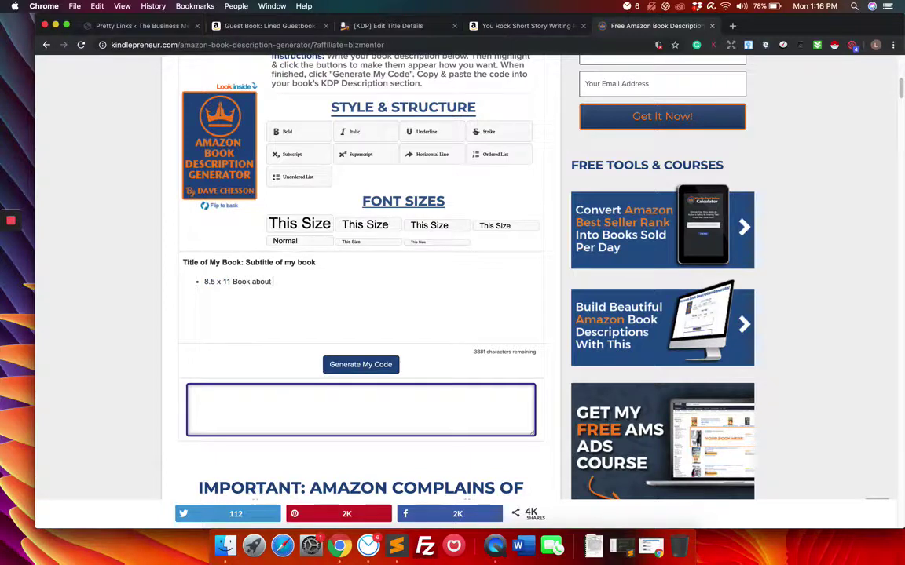
pyautogui.write(' aa')
pyautogui.press('BackSpace')
pyautogui.write('ma')
pyautogui.write('zing things!')
# Add an italic bullet 'You are going to want this' and an underlined 'The Only Journal you need'
pyautogui.press('super+i')
pyautogui.write('Y')
pyautogui.write('ou are going to')
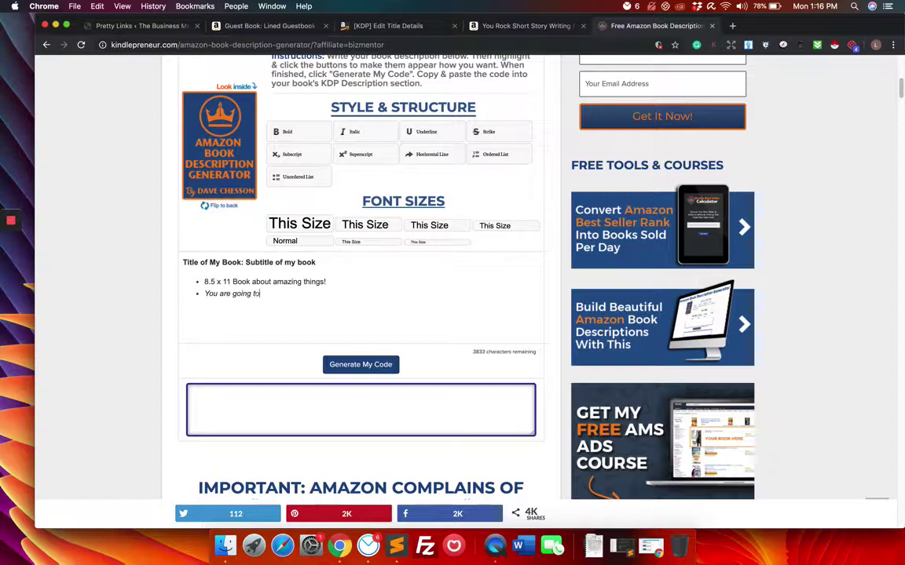
pyautogui.write(' want this')
pyautogui.press('Return')
pyautogui.click(425, 132)
pyautogui.write('The Only J')
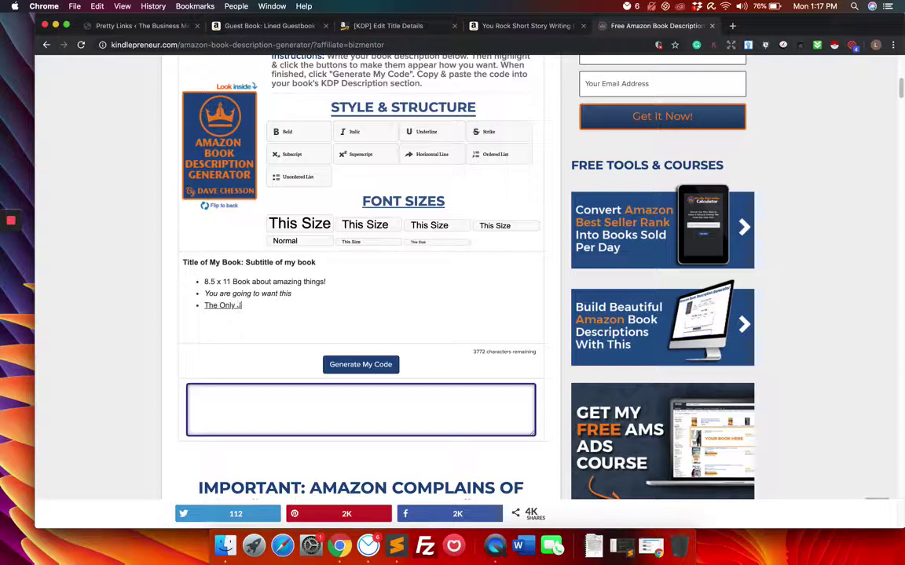
pyautogui.write('ournal you ne')
pyautogui.write('ed')
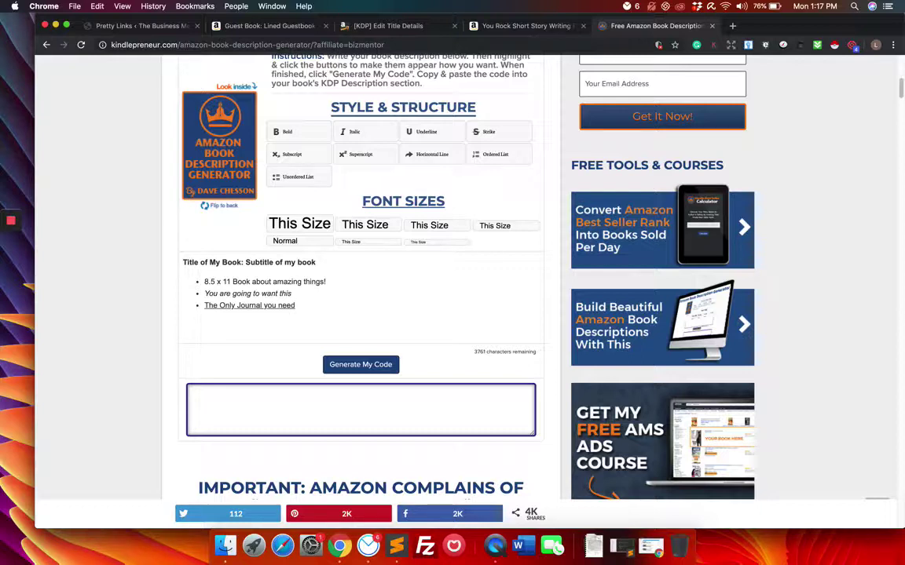
pyautogui.scroll(-1, 217, 281)
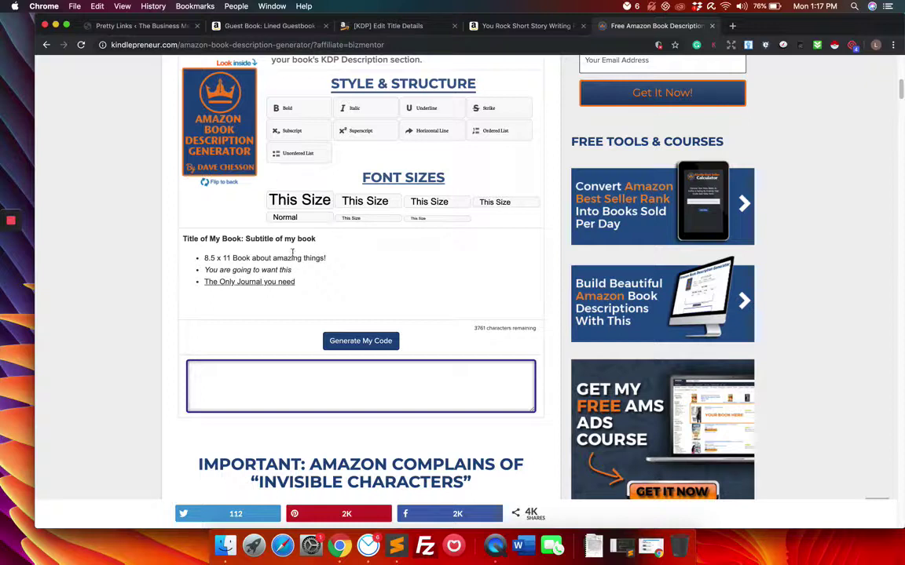
# Generate the HTML code for the formatted description and copy all of it
pyautogui.click(353, 343)
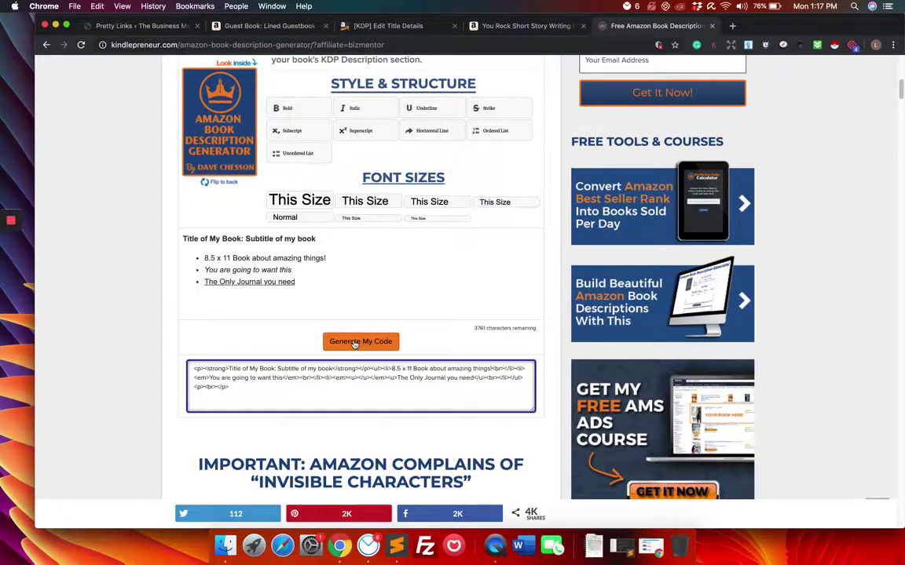
pyautogui.click(336, 397)
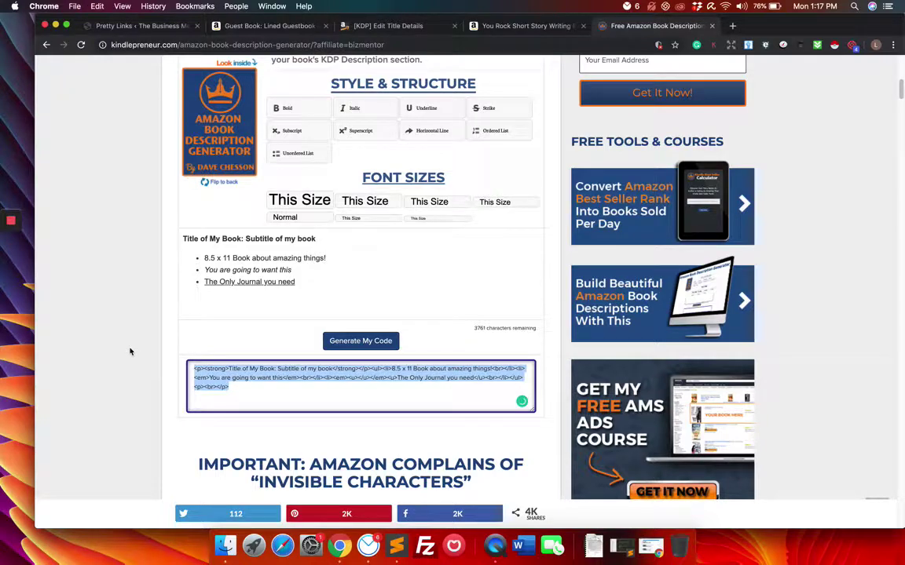
pyautogui.press('super+c')
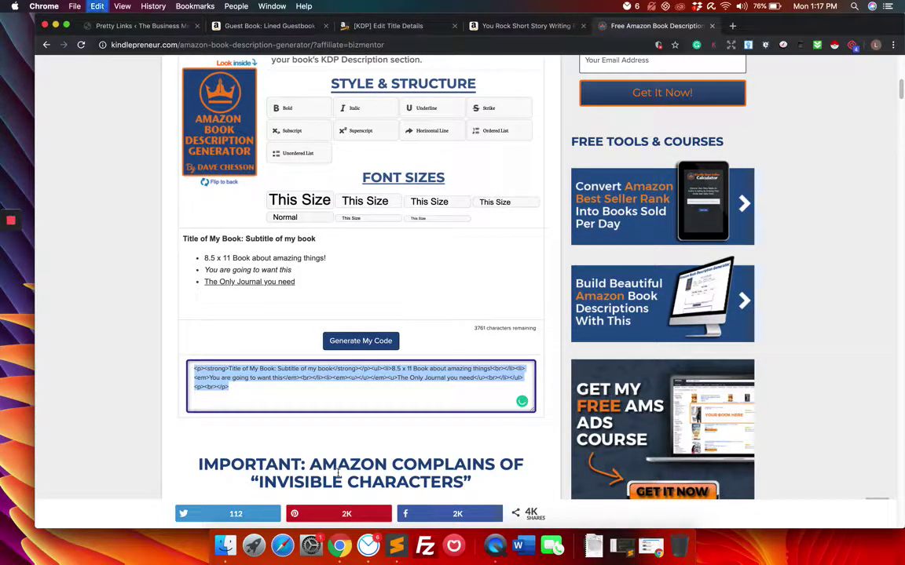
pyautogui.rightClick(214, 363)
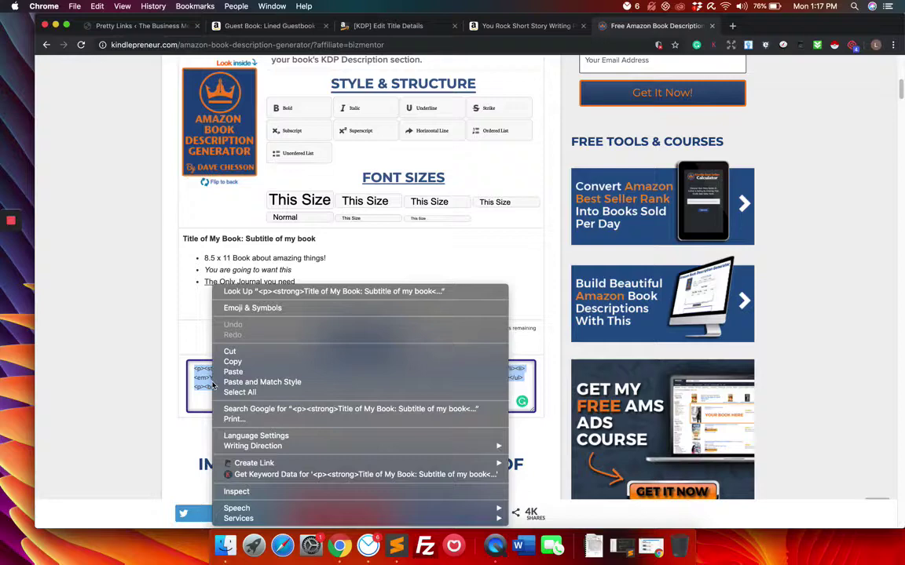
pyautogui.click(232, 363)
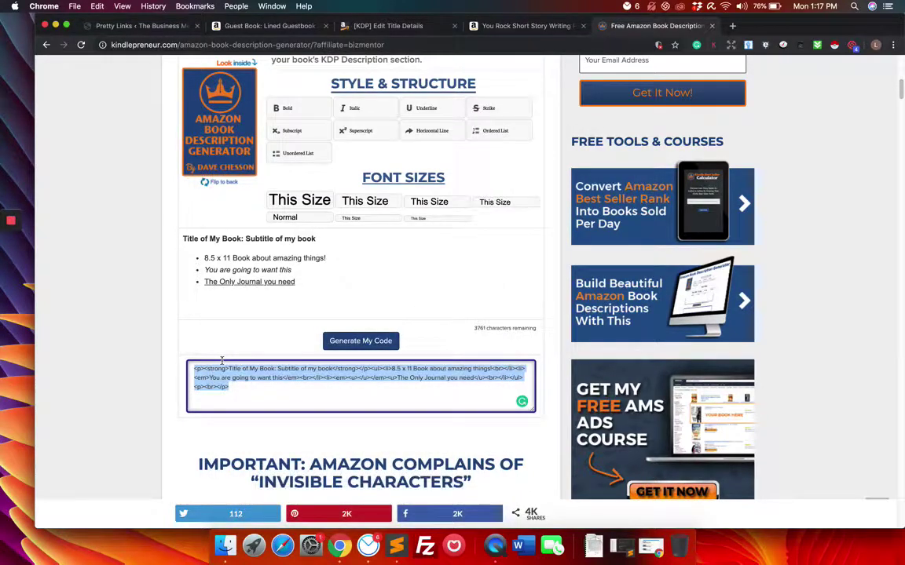
pyautogui.click(377, 25)
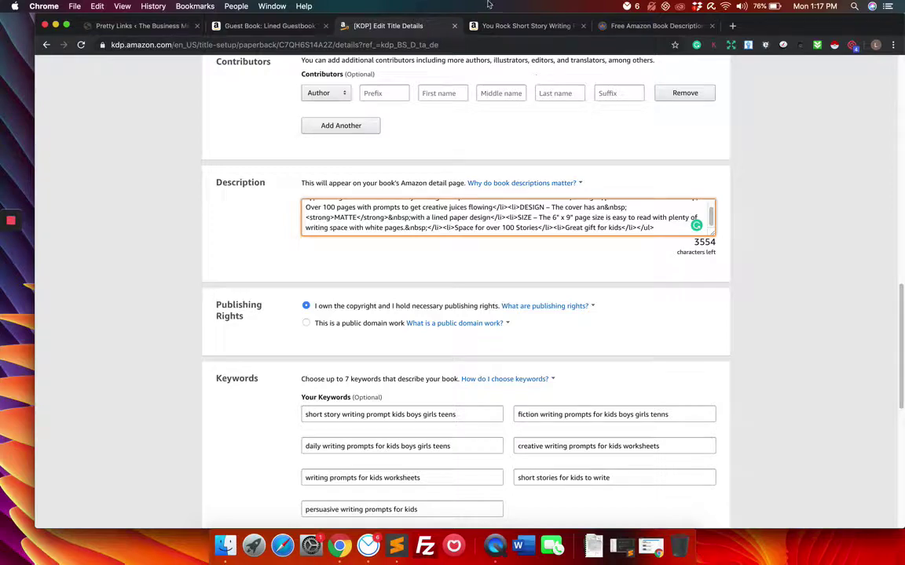
# Switch back to the You Rock Amazon product listing tab
pyautogui.click(505, 26)
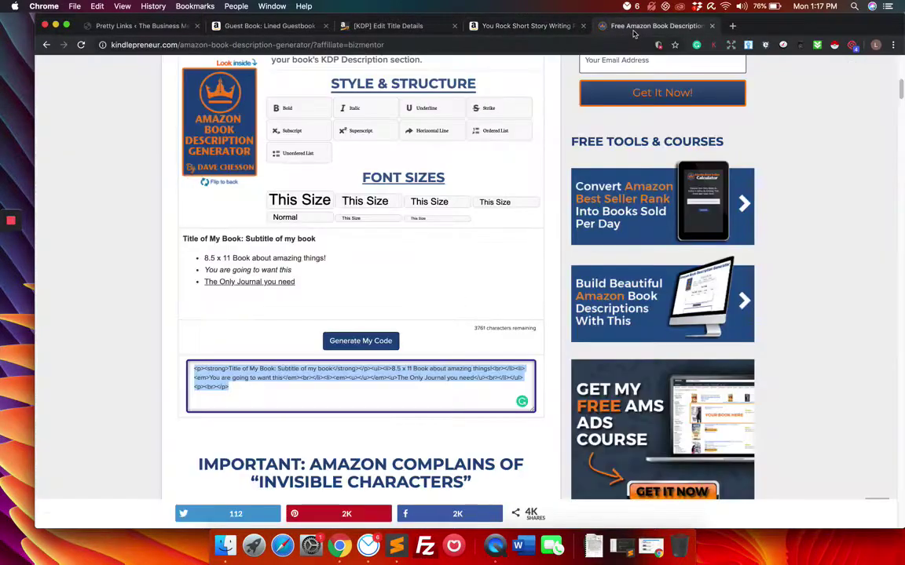
pyautogui.click(621, 26)
pyautogui.scroll(2, 358, 203)
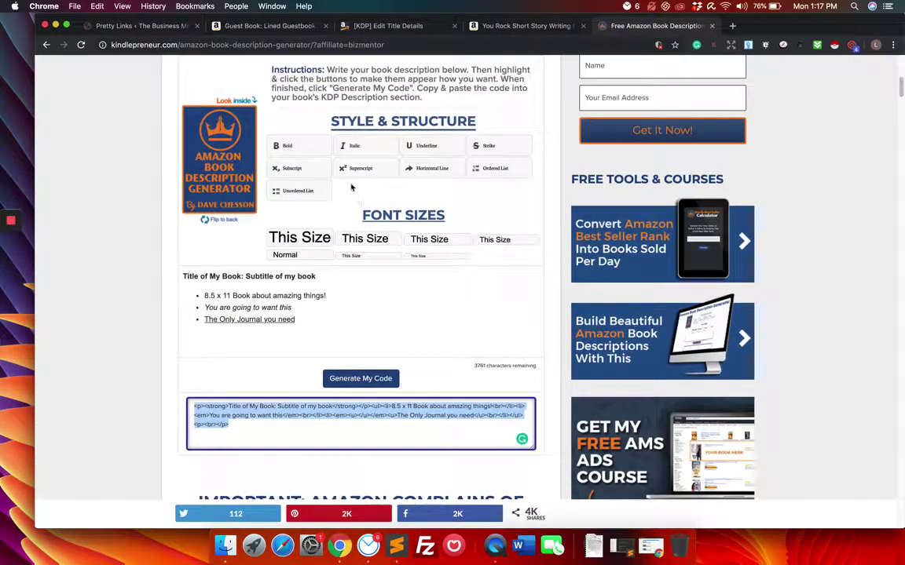